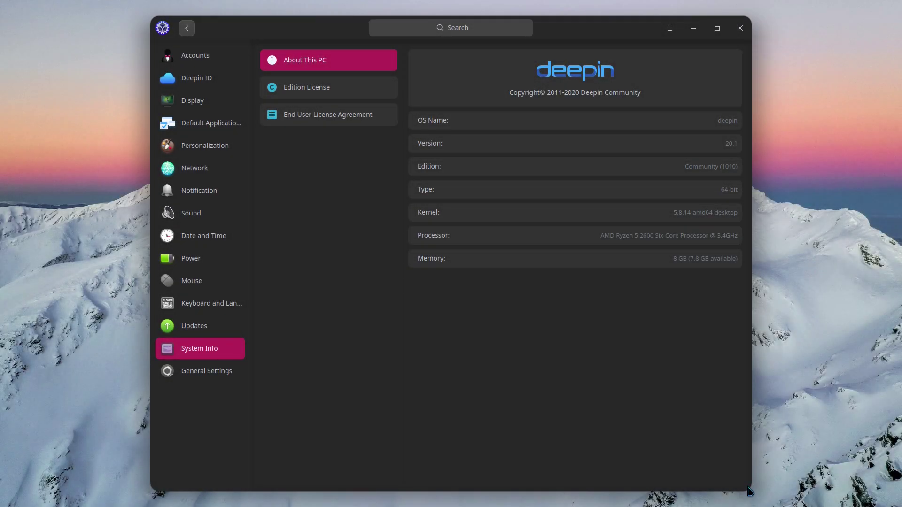
Step: Shrink the Control Center System Info window and reposition it on screen
drag(750, 493, 673, 357)
drag(539, 34, 581, 86)
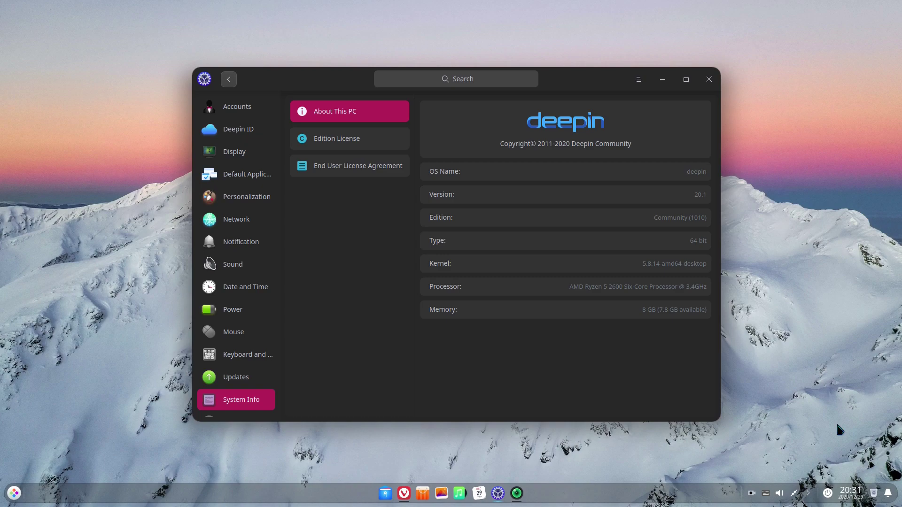
Step: Close the settings window and scroll through the App Store's featured Home page
click(708, 79)
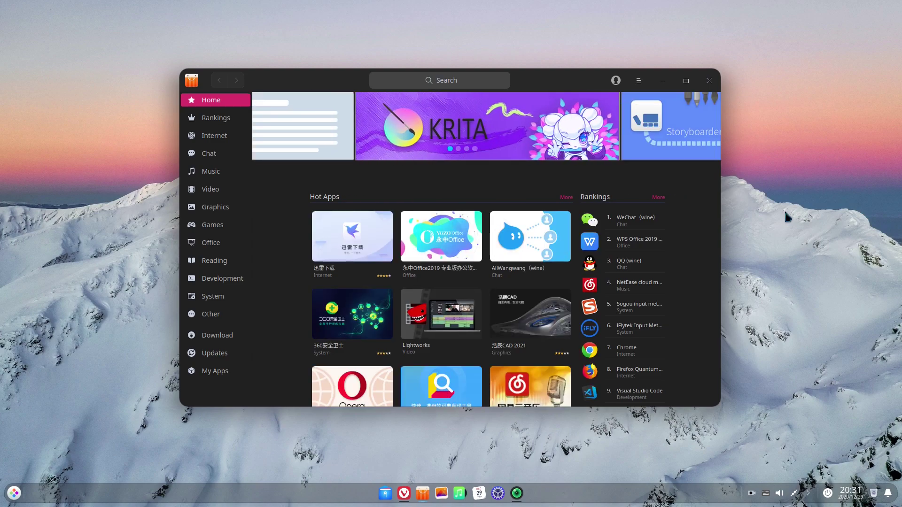
scroll(475, 287, down, 2)
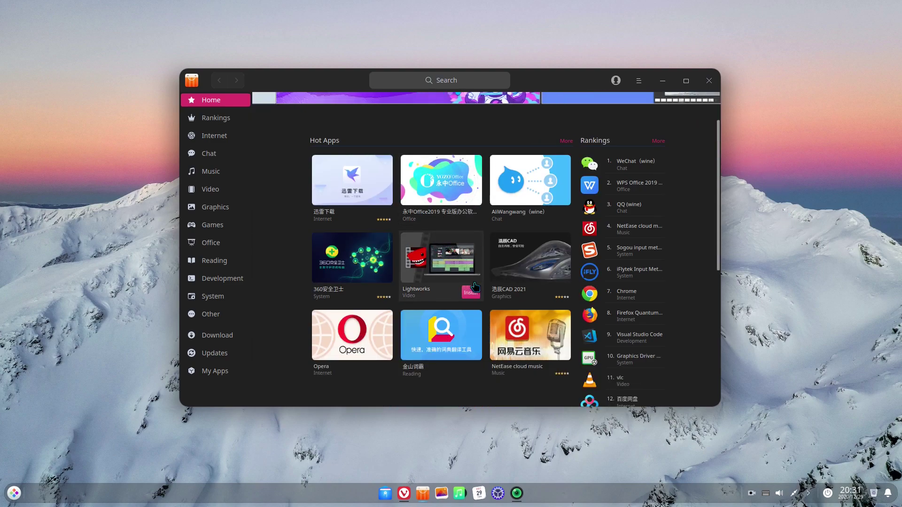
scroll(488, 289, down, 4)
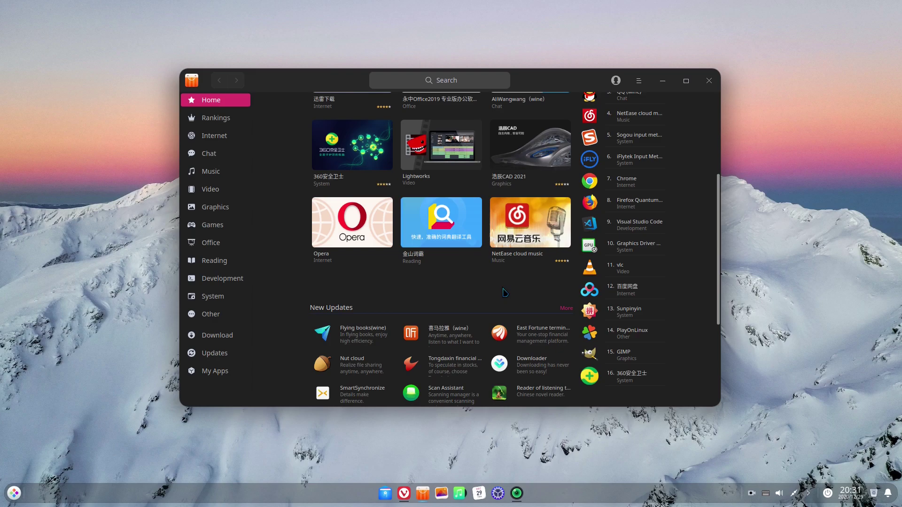
scroll(505, 292, down, 6)
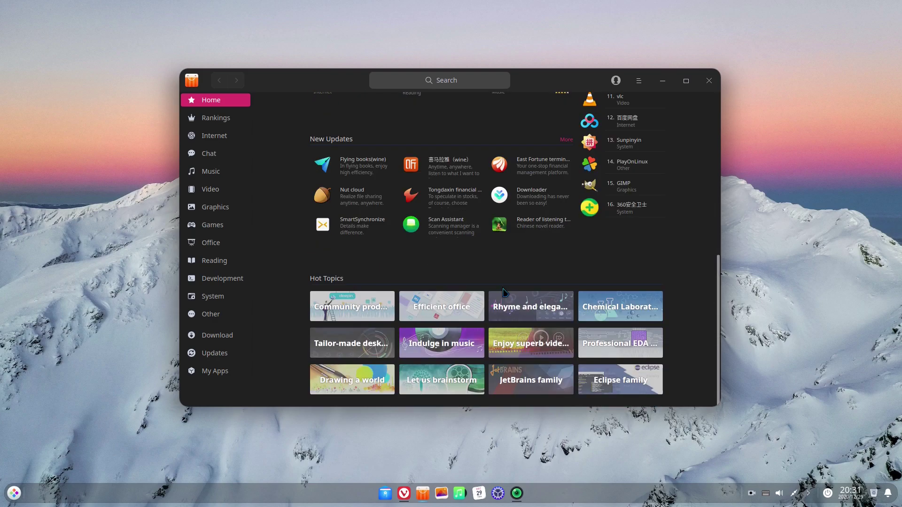
scroll(505, 292, up, 6)
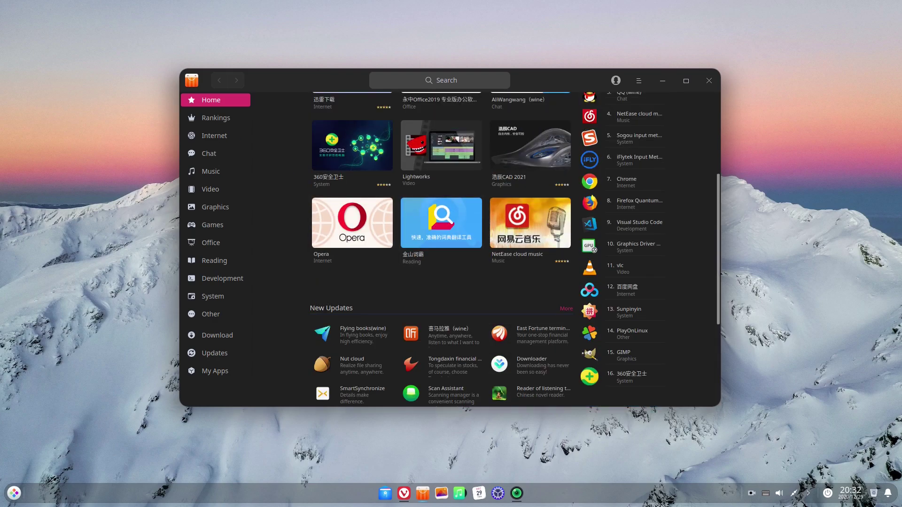
Step: Check the Updates page, then browse the list of installed apps in My Apps
click(223, 358)
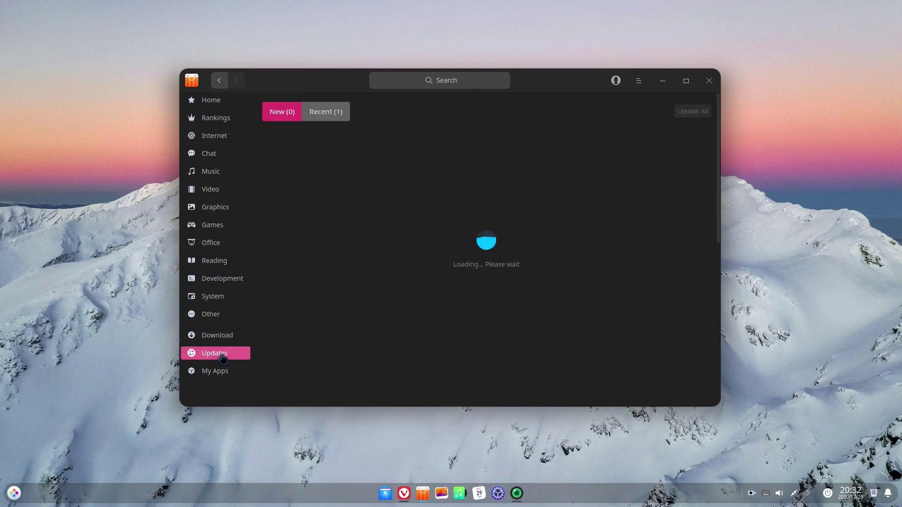
click(222, 372)
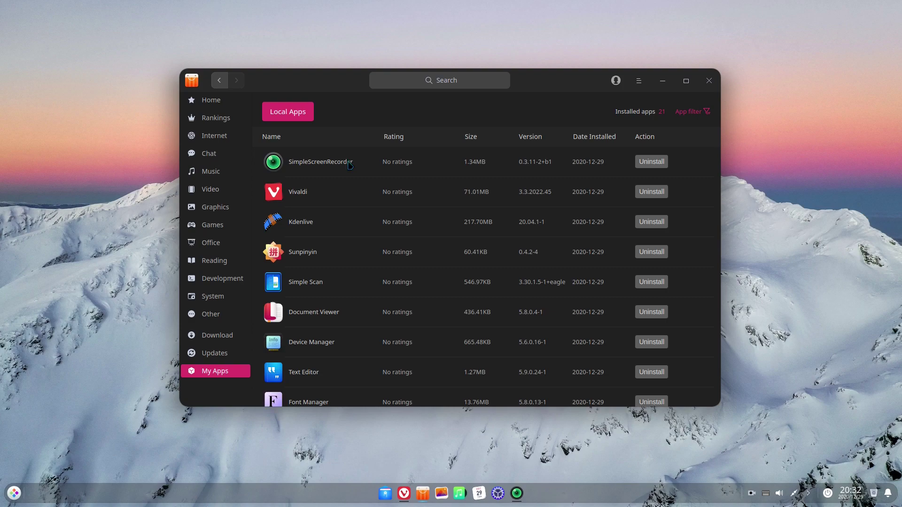
scroll(333, 245, down, 3)
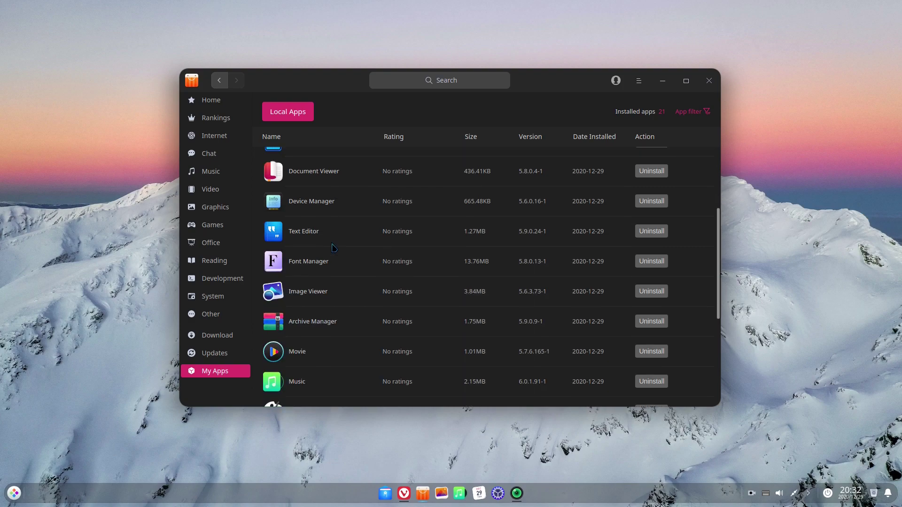
scroll(333, 247, down, 3)
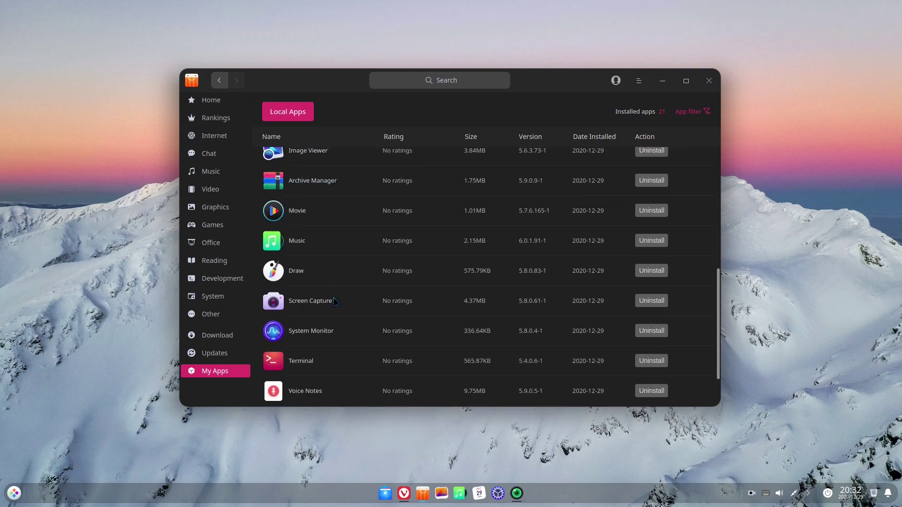
scroll(334, 301, down, 3)
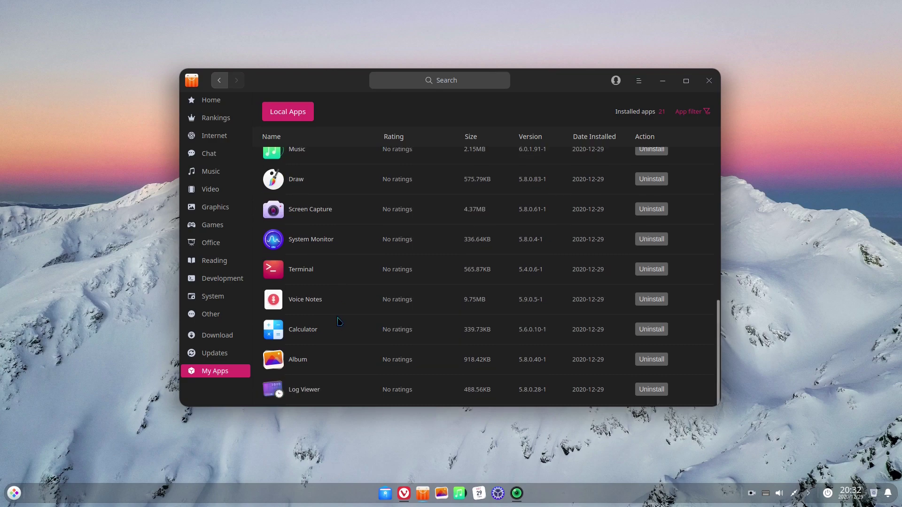
scroll(340, 322, up, 5)
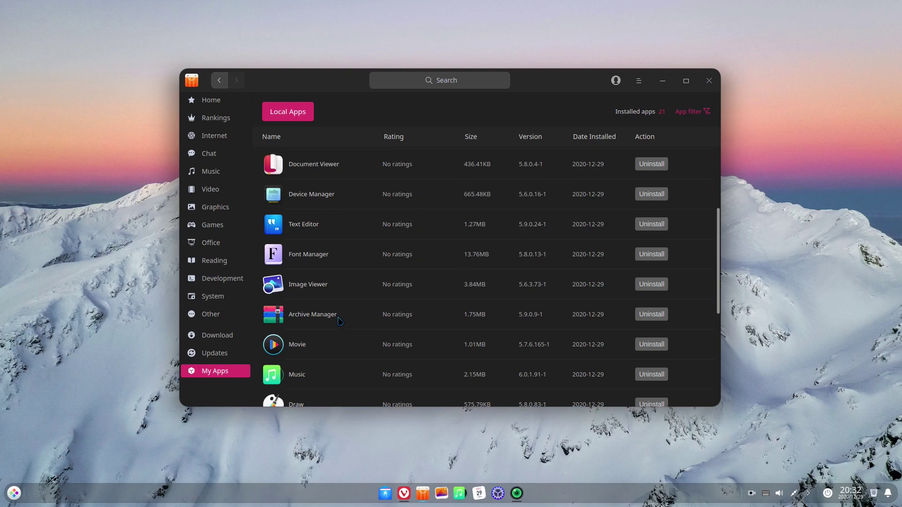
scroll(340, 317, up, 2)
scroll(342, 301, up, 1)
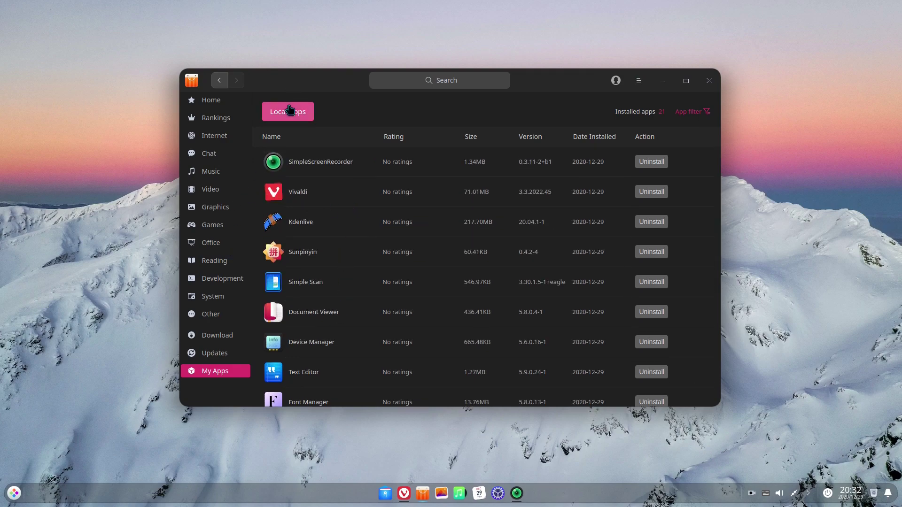
Step: Start installing GIMP and follow its progress on the Downloads page
click(217, 335)
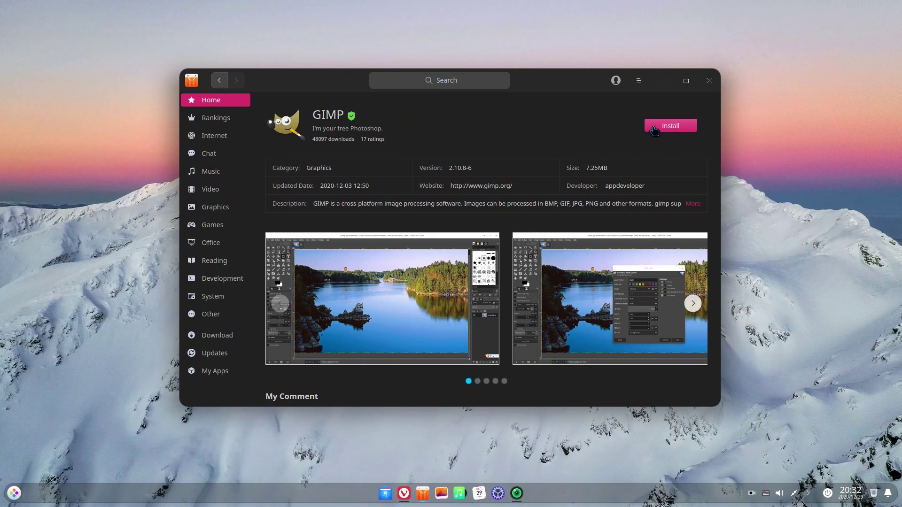
click(654, 130)
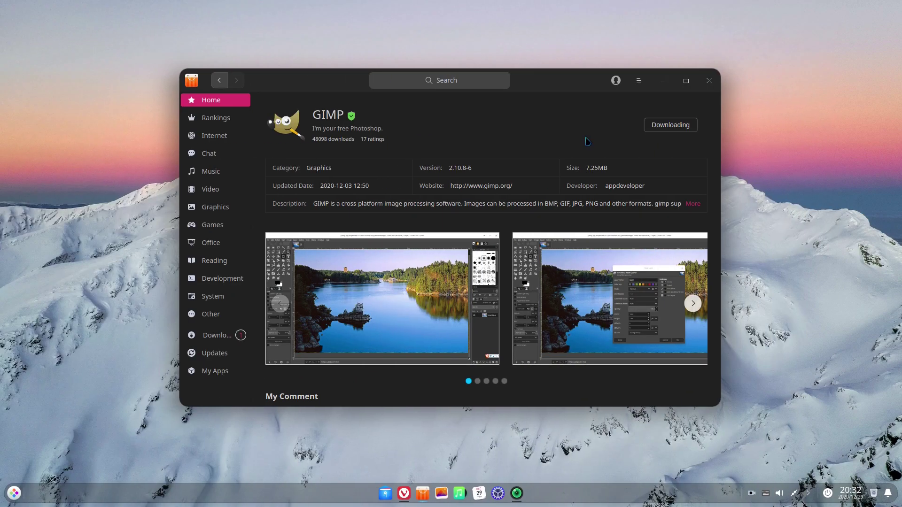
click(210, 335)
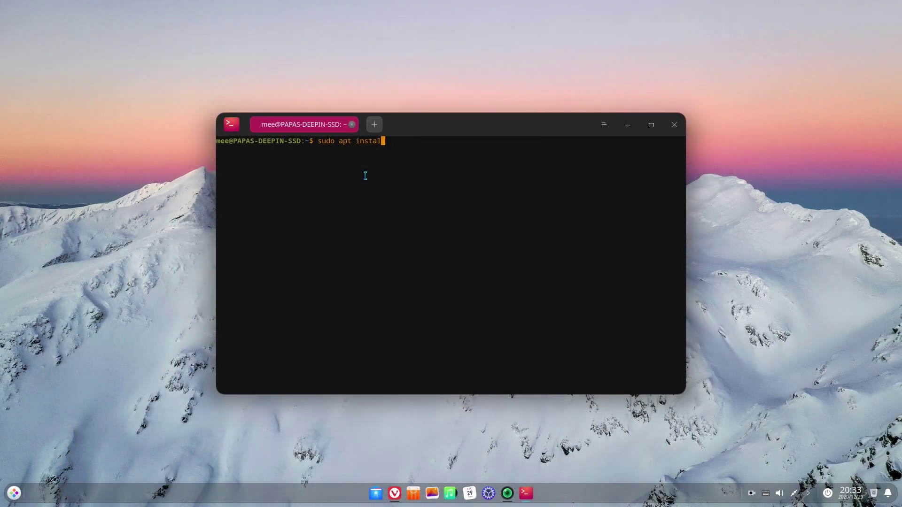
Step: Run 'sudo apt install neofetch' and enter the administrator password
text(l neofetch)
key(Return)
key(Return)
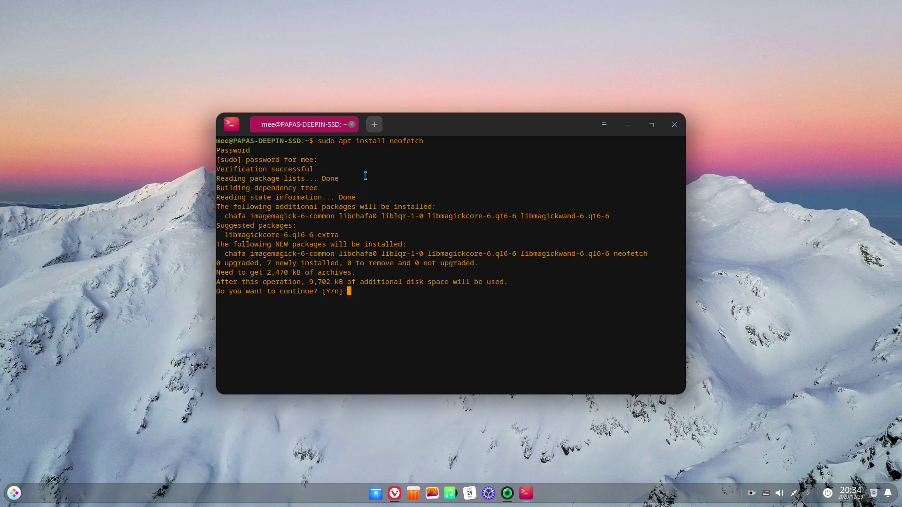
key(Return)
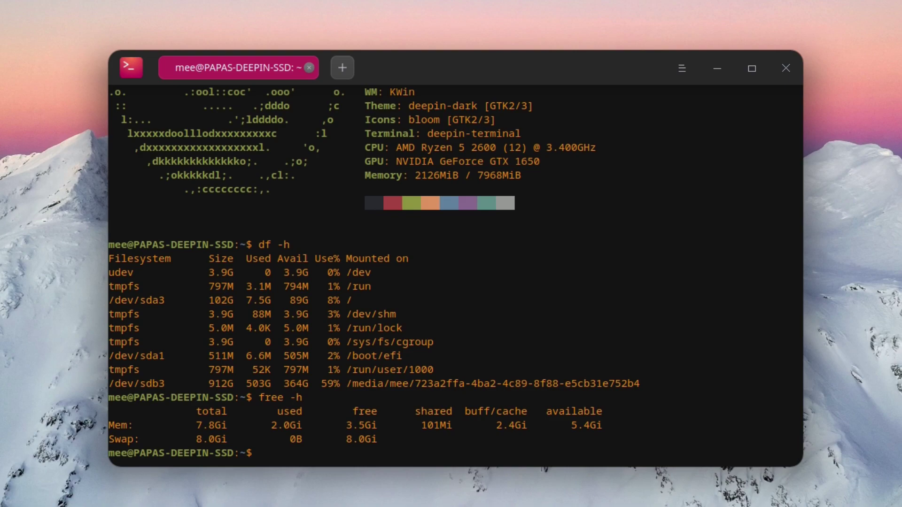
Step: Launch the htop process monitor in the terminal
text(htop)
key(Return)
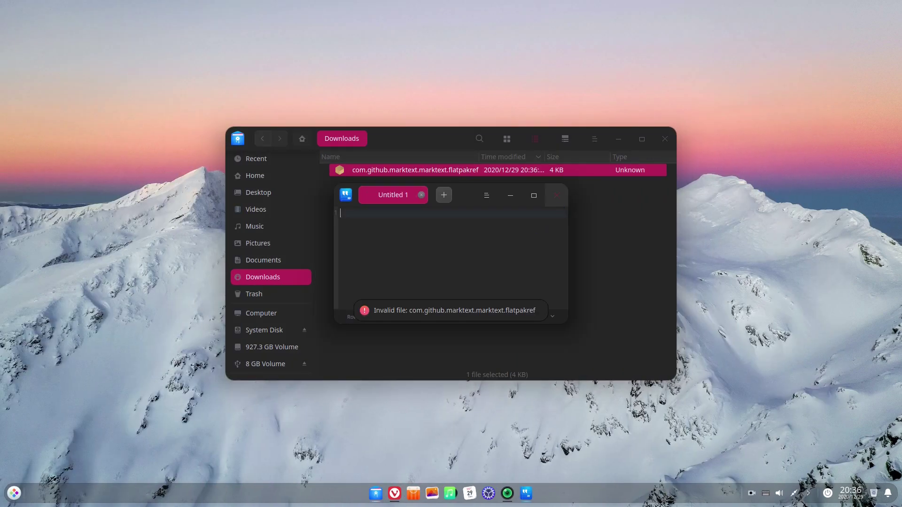
Step: Close the error editor and make App Store the default opener for the MarkText flatpakref
click(557, 195)
right_click(385, 172)
mouse_move(429, 195)
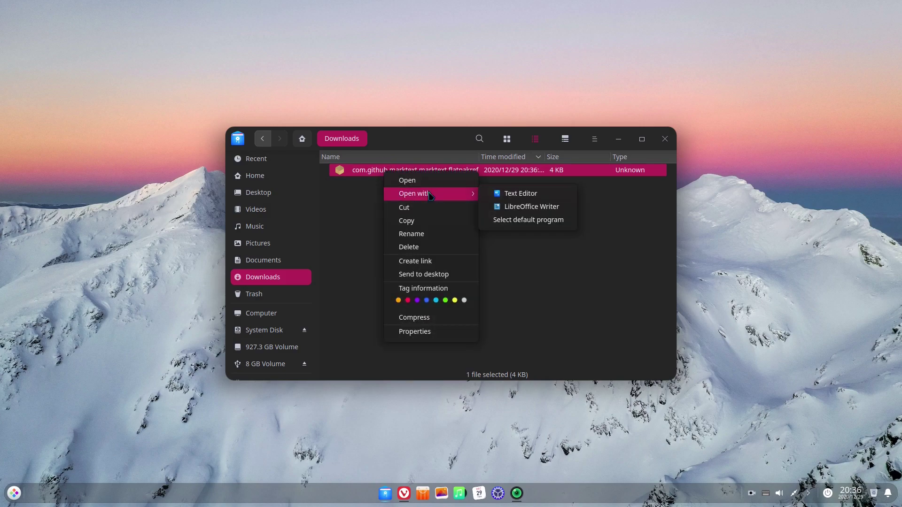
click(526, 223)
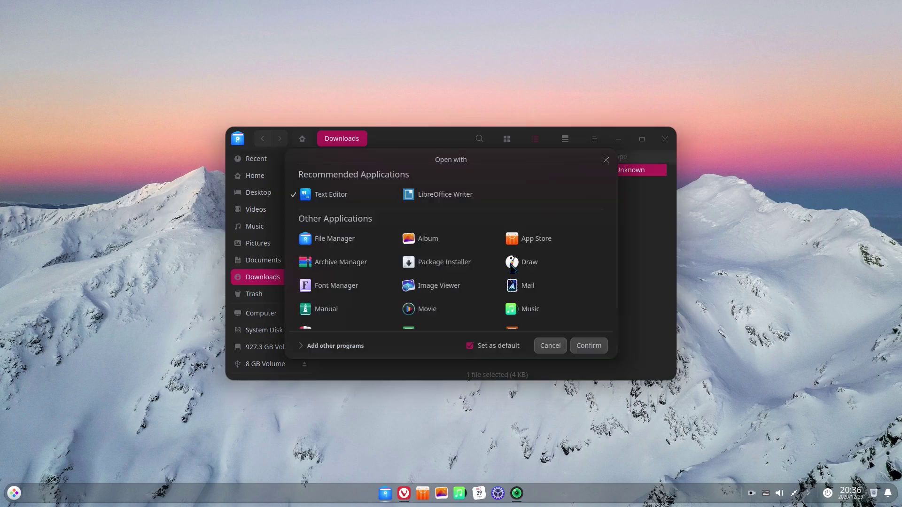
click(585, 348)
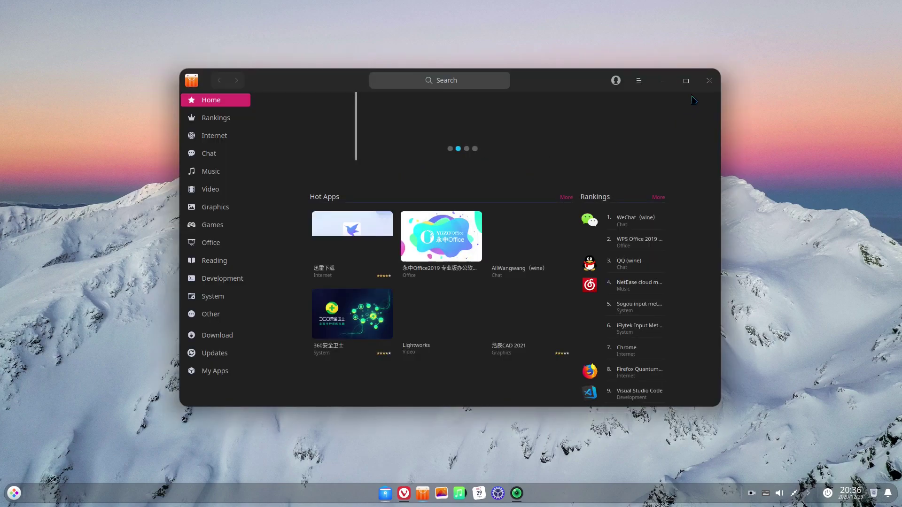
click(708, 81)
click(579, 240)
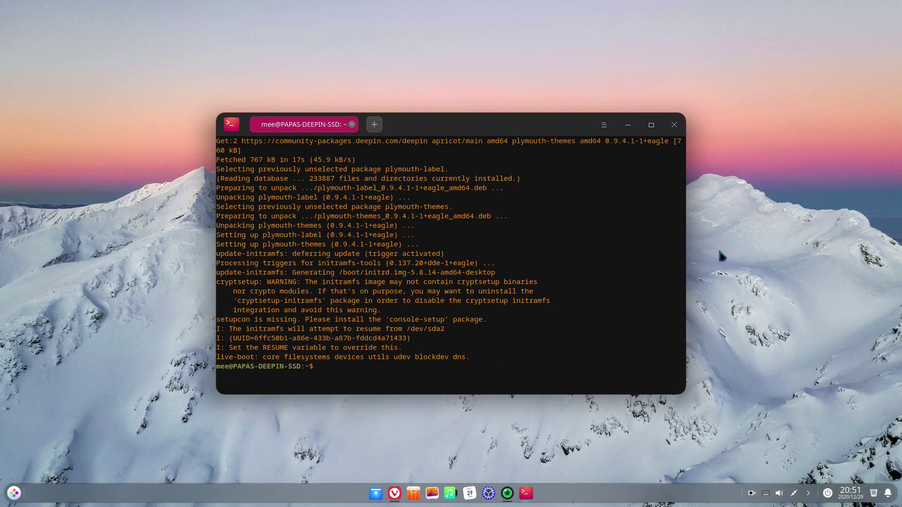
Step: Exit the terminal, then launch NVIDIA X Server Settings and centre its window
text(exit)
key(Return)
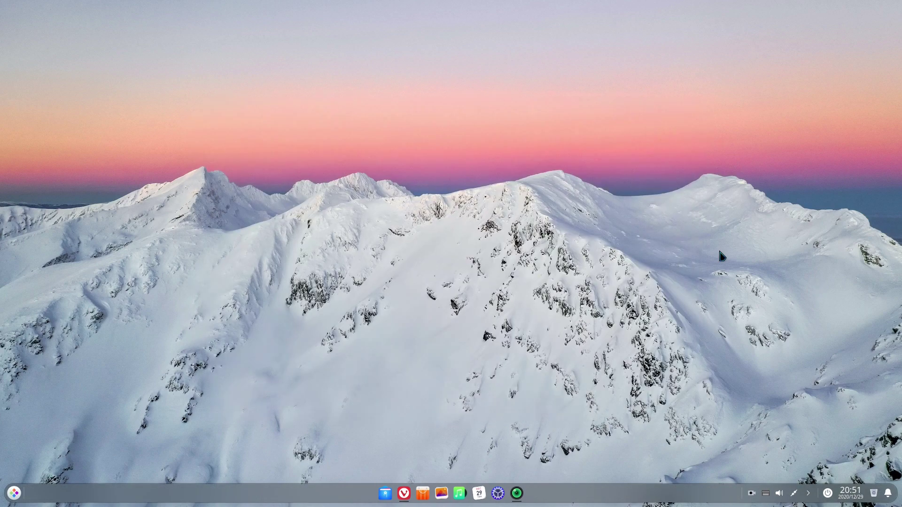
key(super)
text(nvidia)
key(Return)
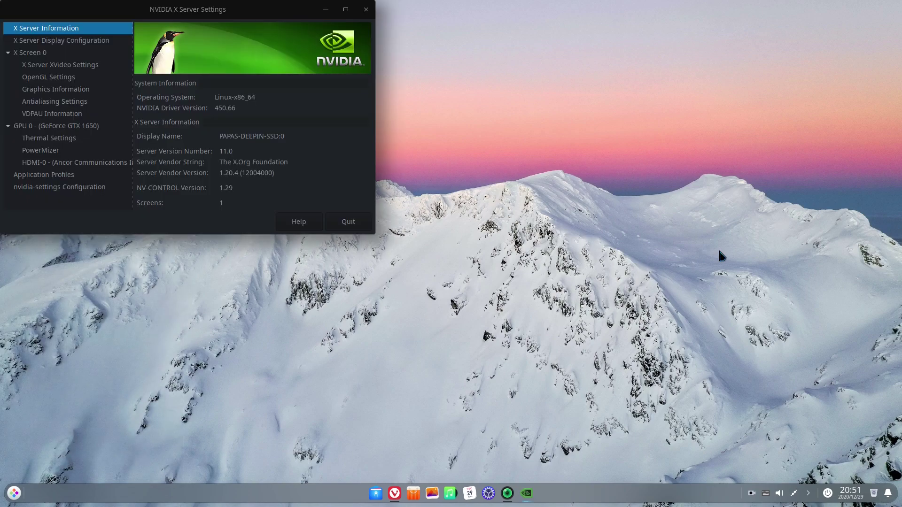
drag(264, 14, 521, 148)
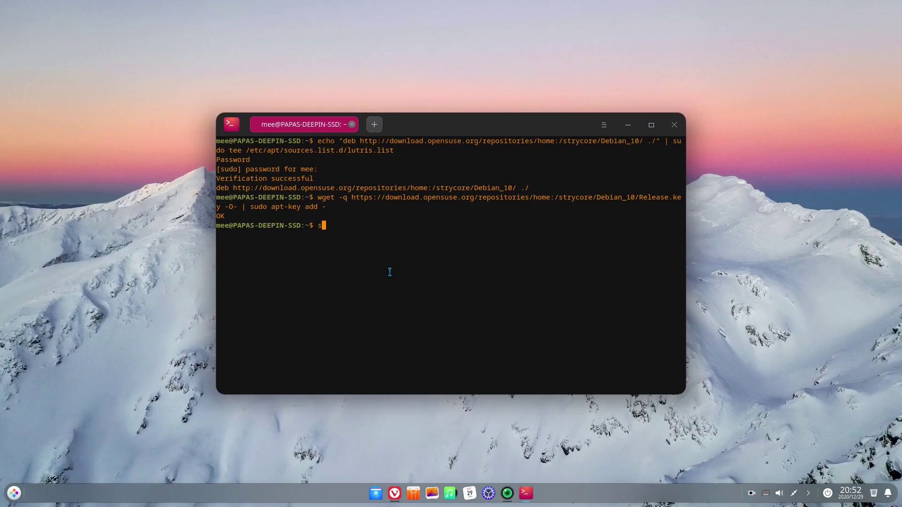
Step: Run 'sudo apt update' to refresh the package lists
text(udo)
text(apt update)
key(Return)
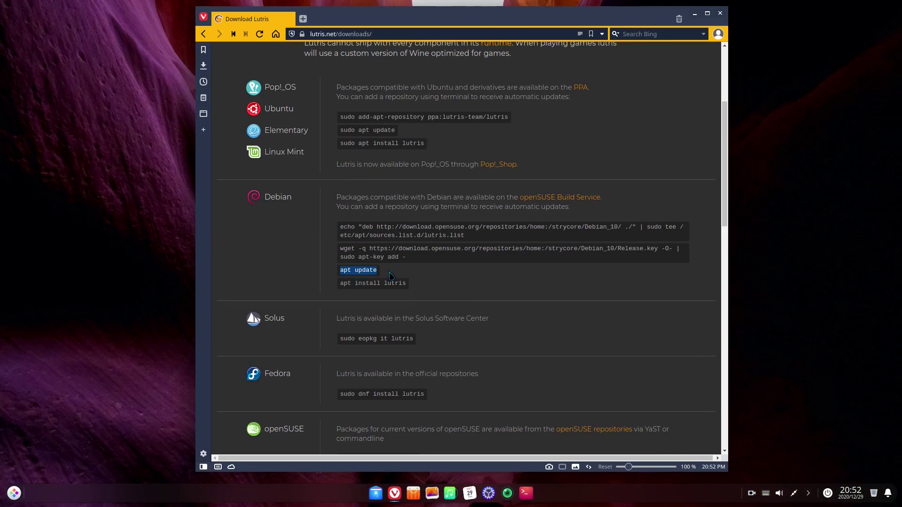
Step: Select the 'apt install lutris' command in the Debian section of lutris.net/downloads
drag(337, 282, 406, 288)
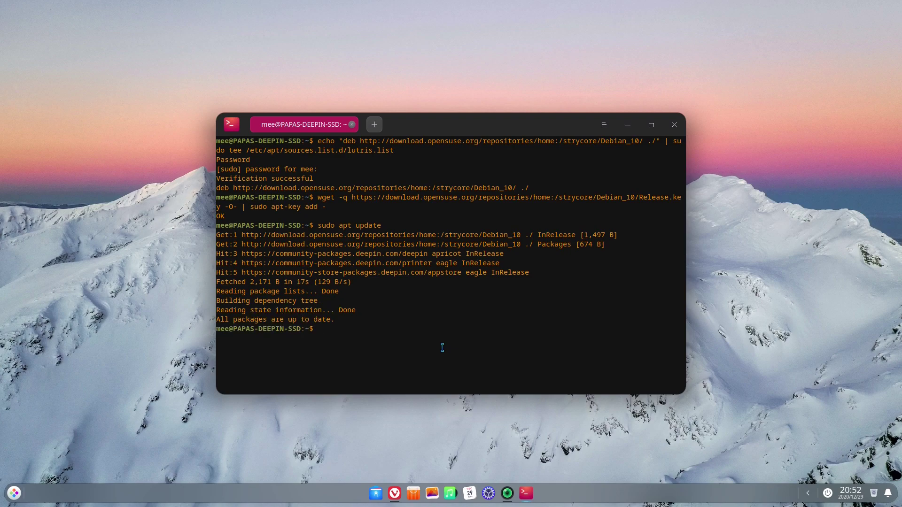
Step: Try 'apt install lutris' without root, then with sudo, declining the prompt
text(apt install lutris)
key(Return)
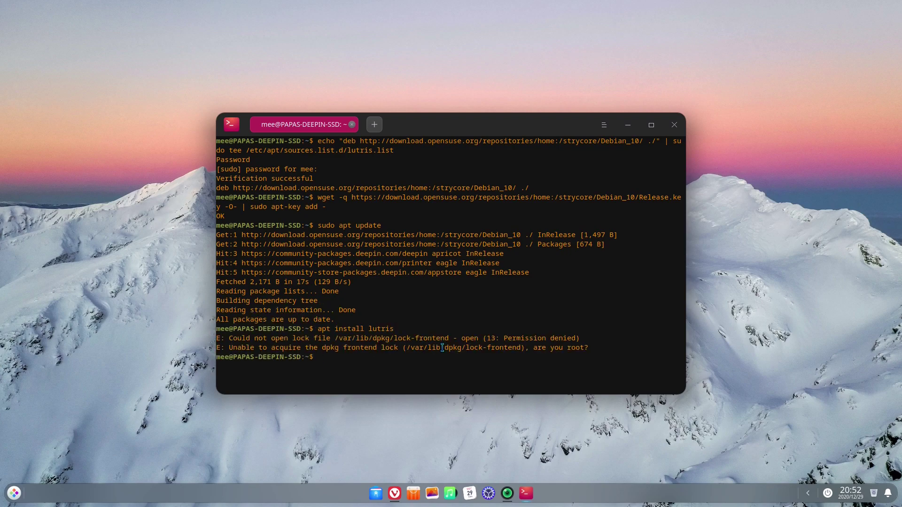
text(sudo apt install lutris)
key(Return)
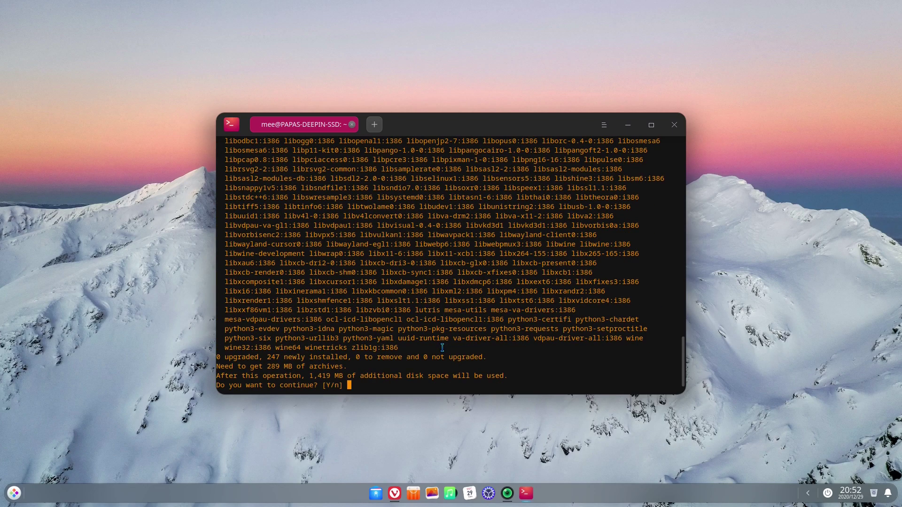
text(n)
key(Return)
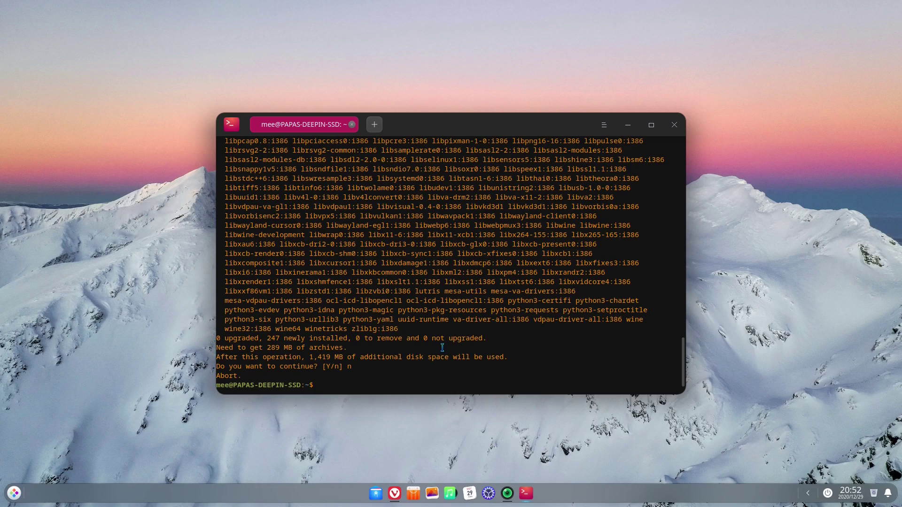
Step: Rerun 'sudo apt install lutris' and accept the 247 new packages
key(Up)
key(Return)
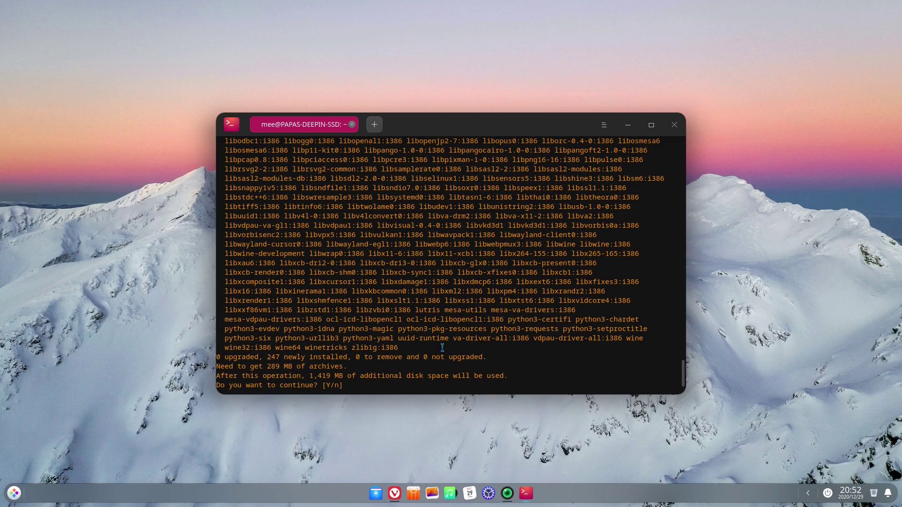
key(Return)
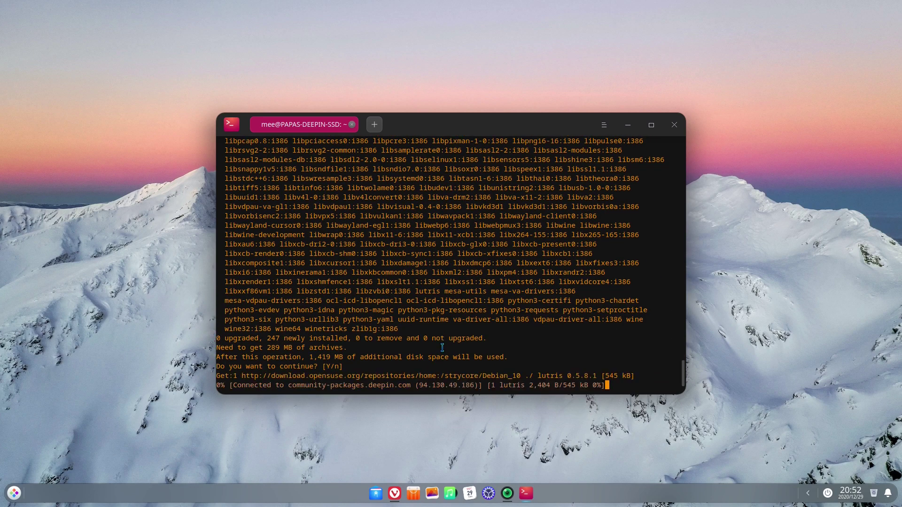